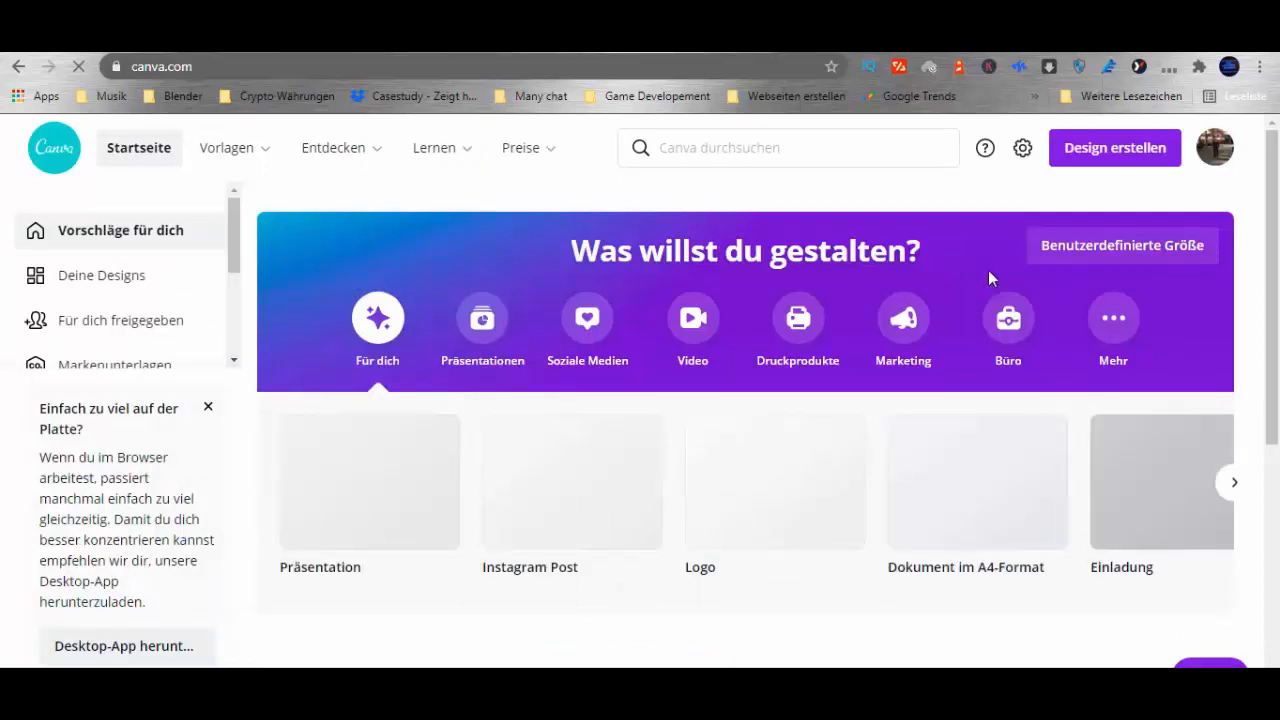
Step: Create a new design with the custom size 1440 x 960 px
click(1110, 160)
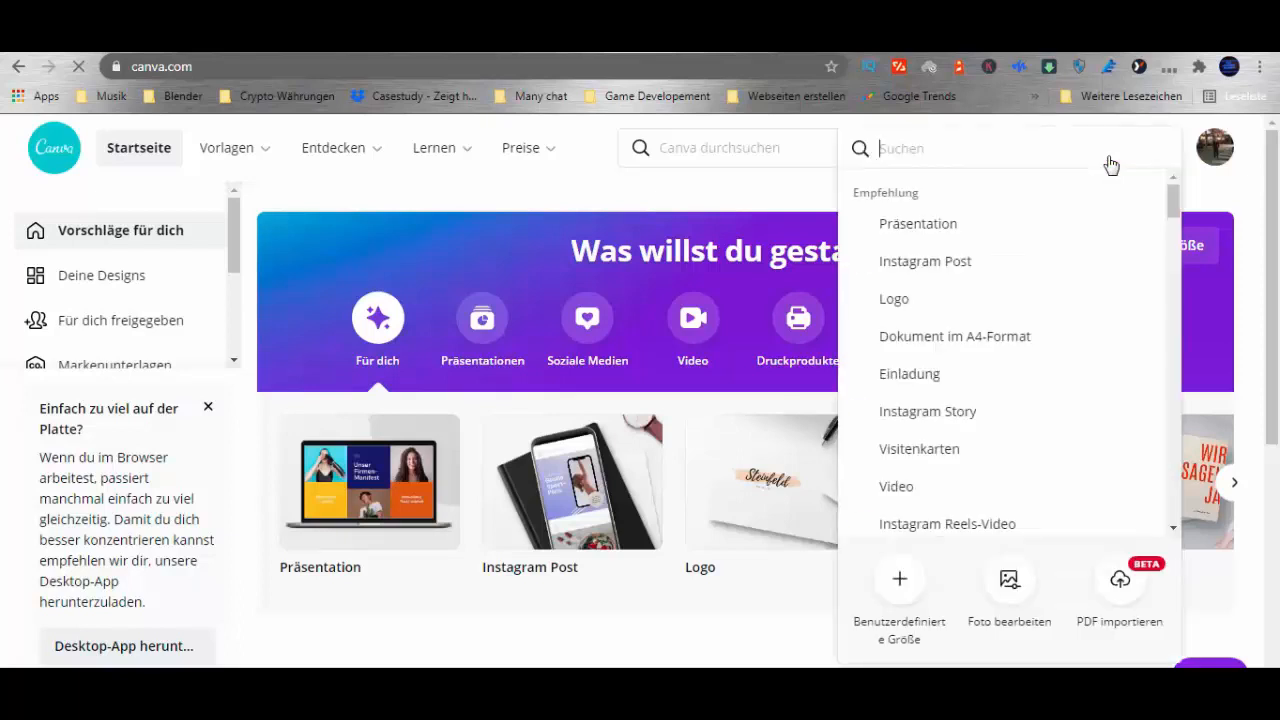
click(908, 586)
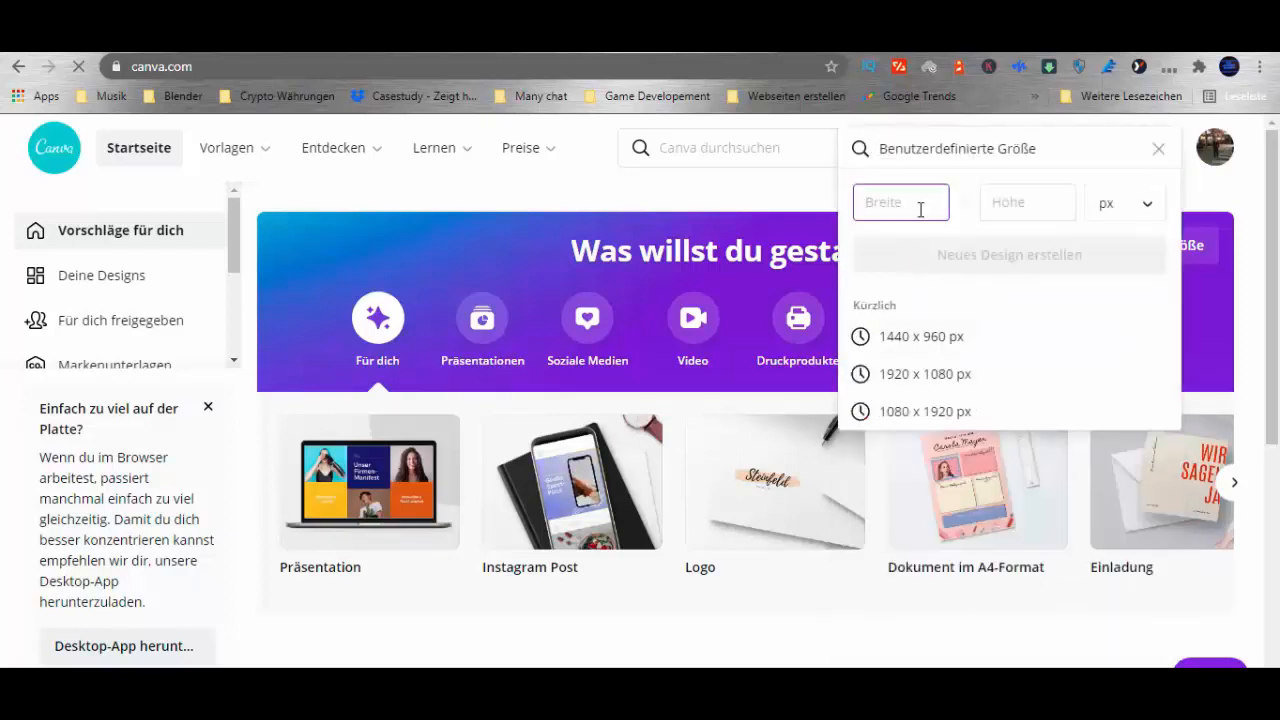
click(942, 345)
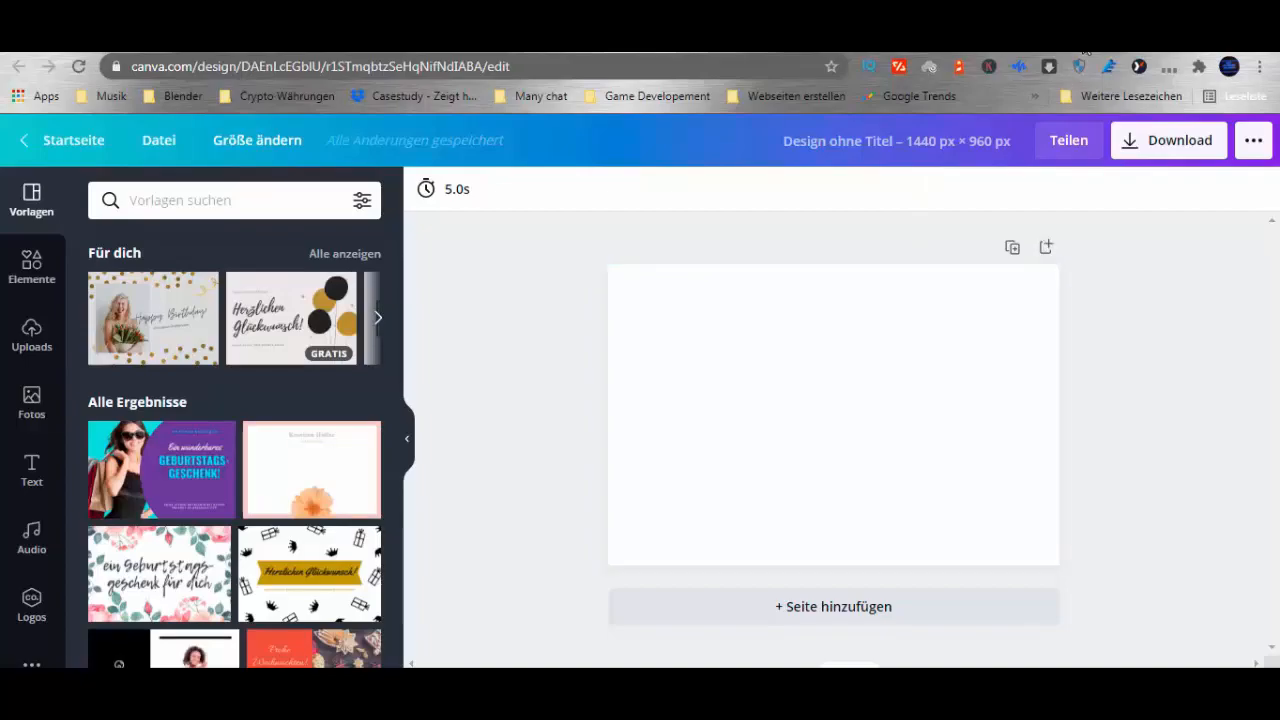
Step: Add the photo of the two women in red dresses from the desktop to the blank page
drag(1140, 30, 618, 40)
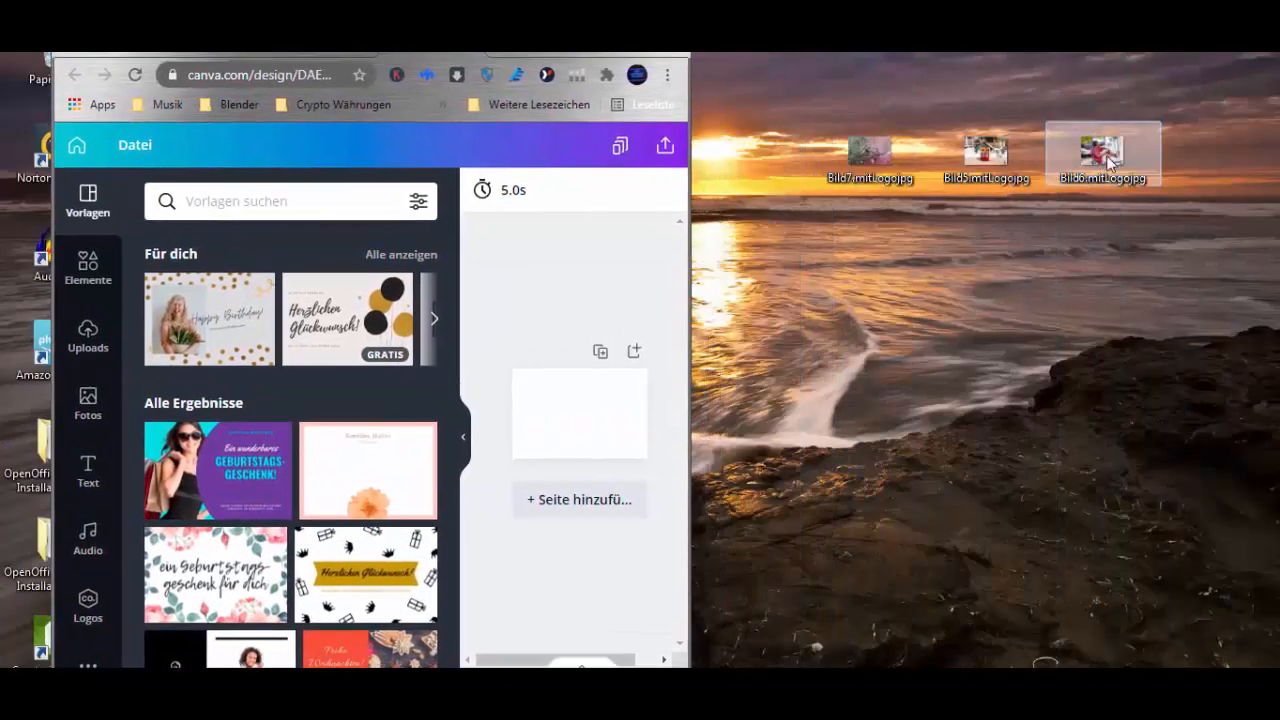
drag(1110, 163, 578, 420)
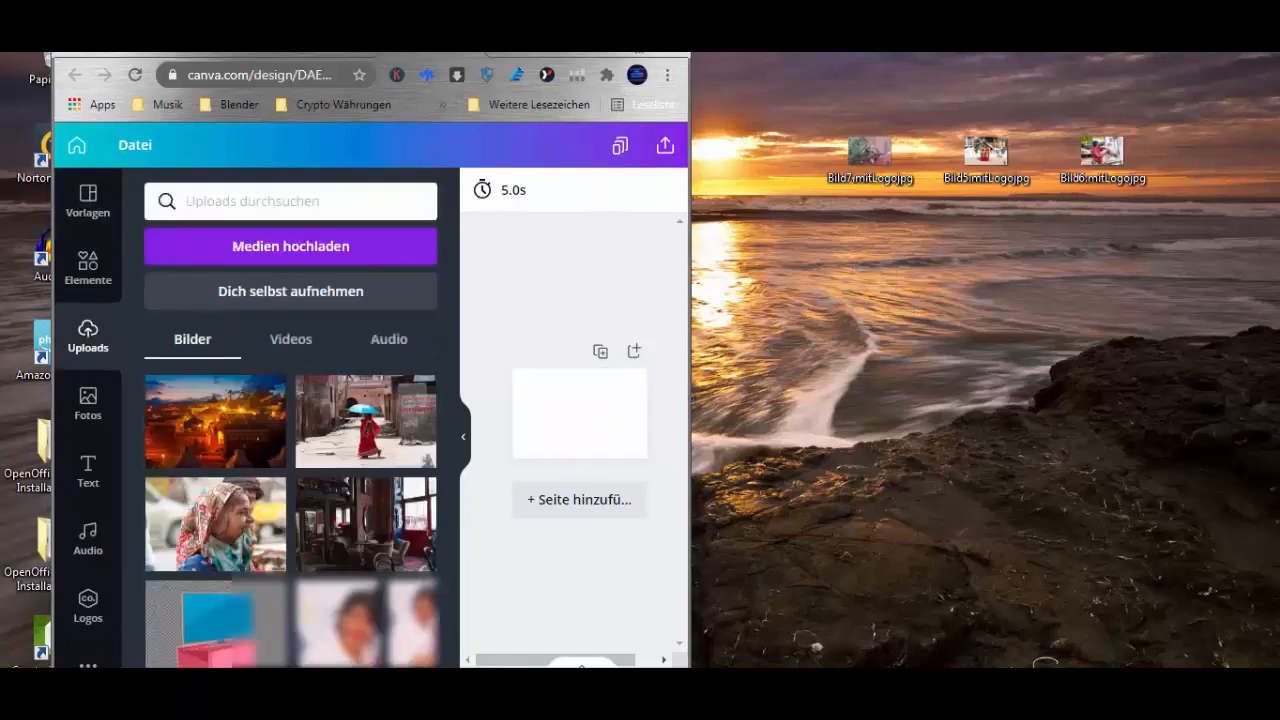
click(637, 46)
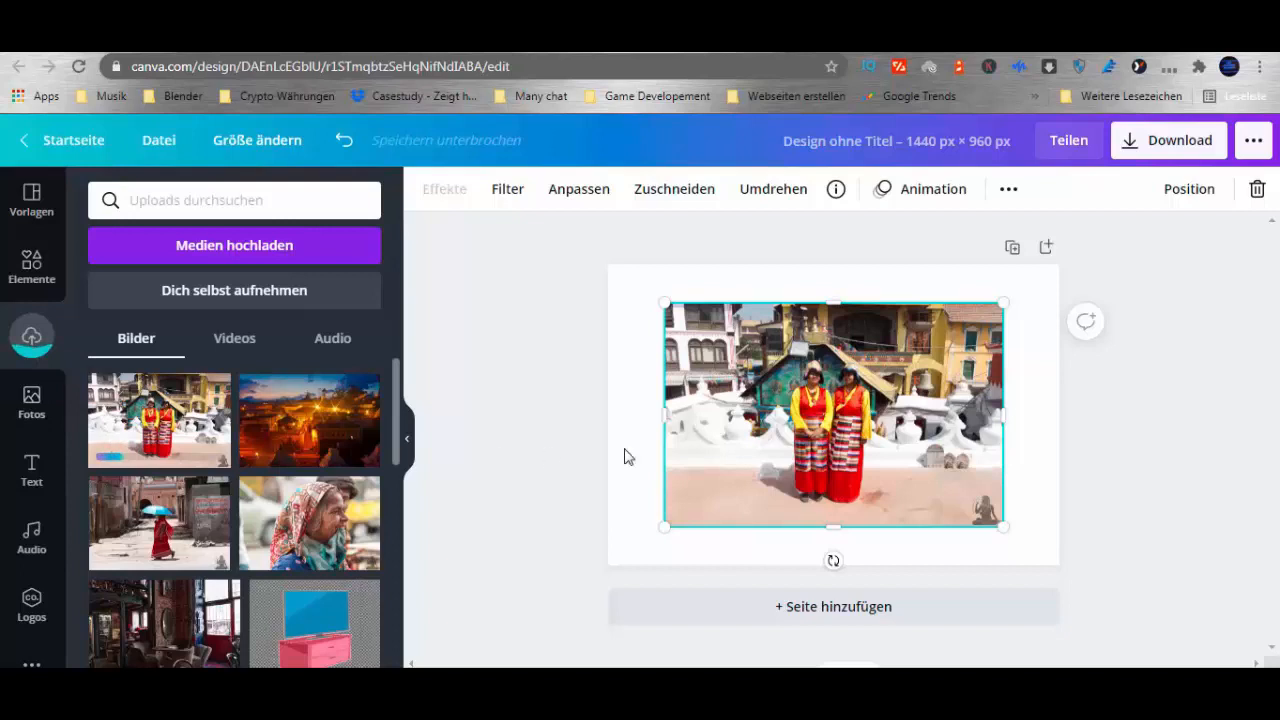
Step: Align the photo with the page's upper-left corner and enlarge it to fill the whole page
drag(745, 363, 689, 325)
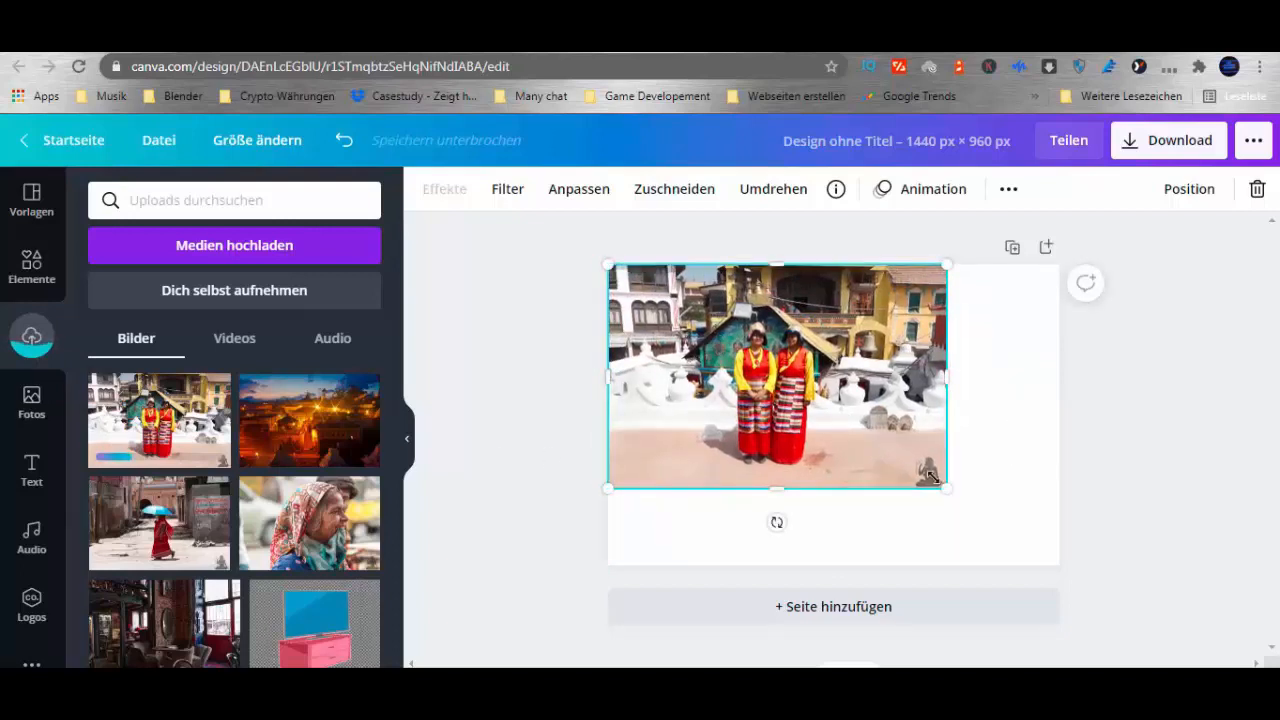
drag(948, 488, 1056, 581)
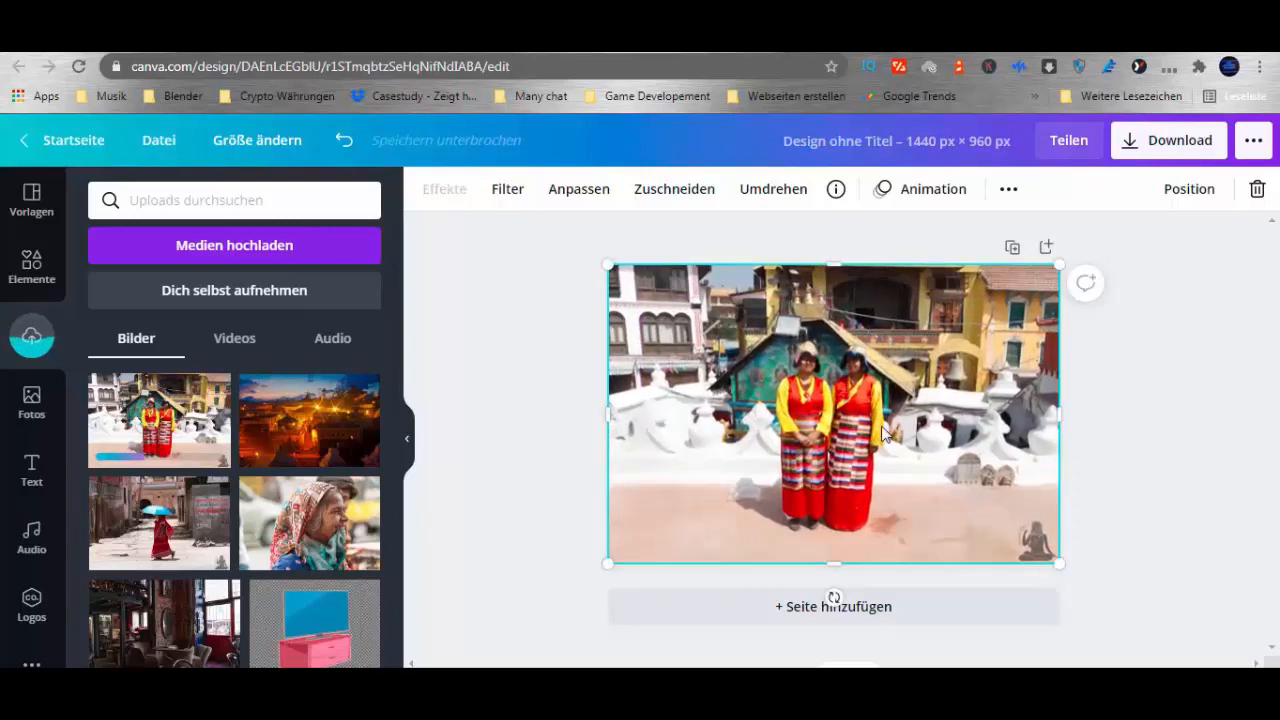
click(1165, 402)
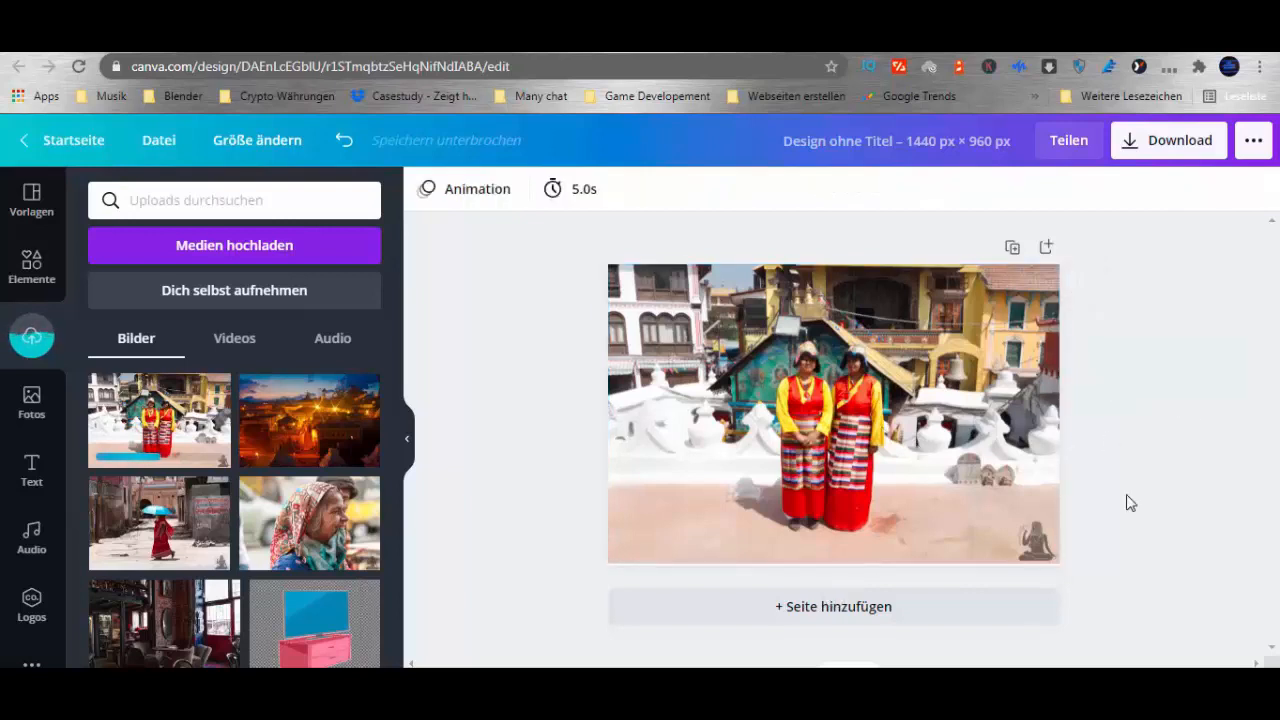
click(1058, 561)
click(1163, 462)
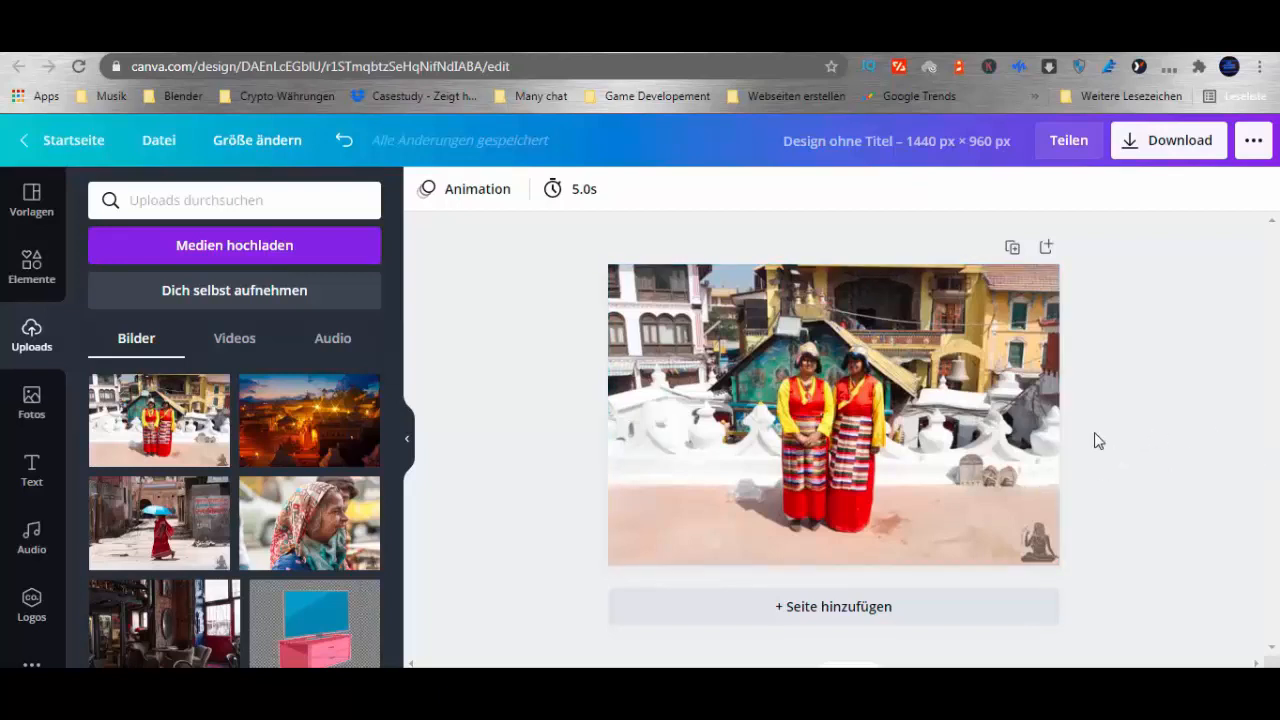
click(257, 142)
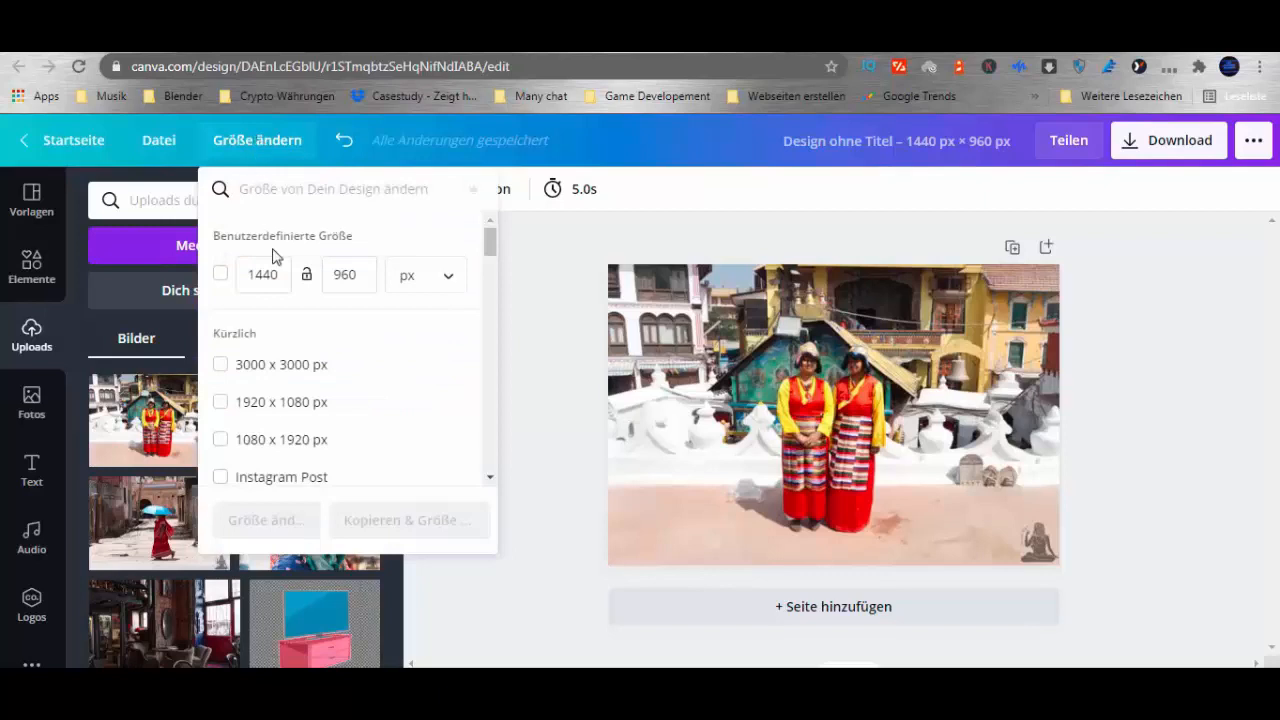
click(527, 264)
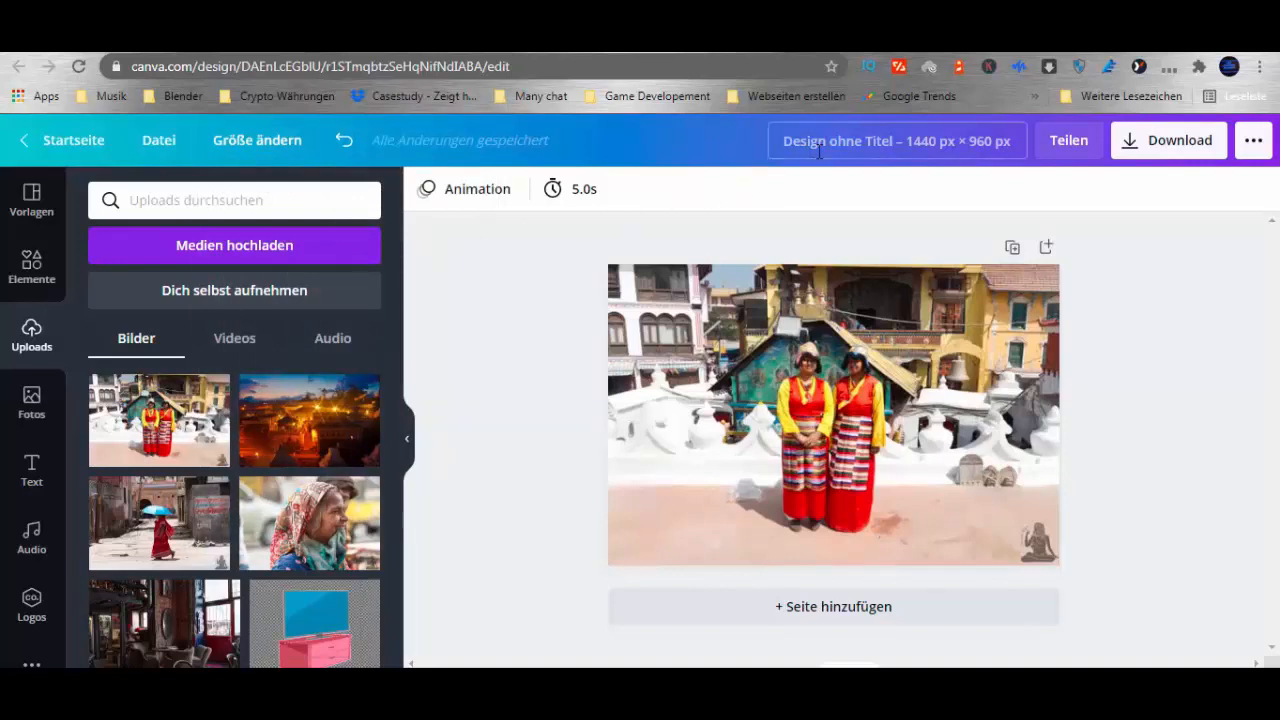
Step: Name the design Ray6 and download it as a JPG
click(904, 150)
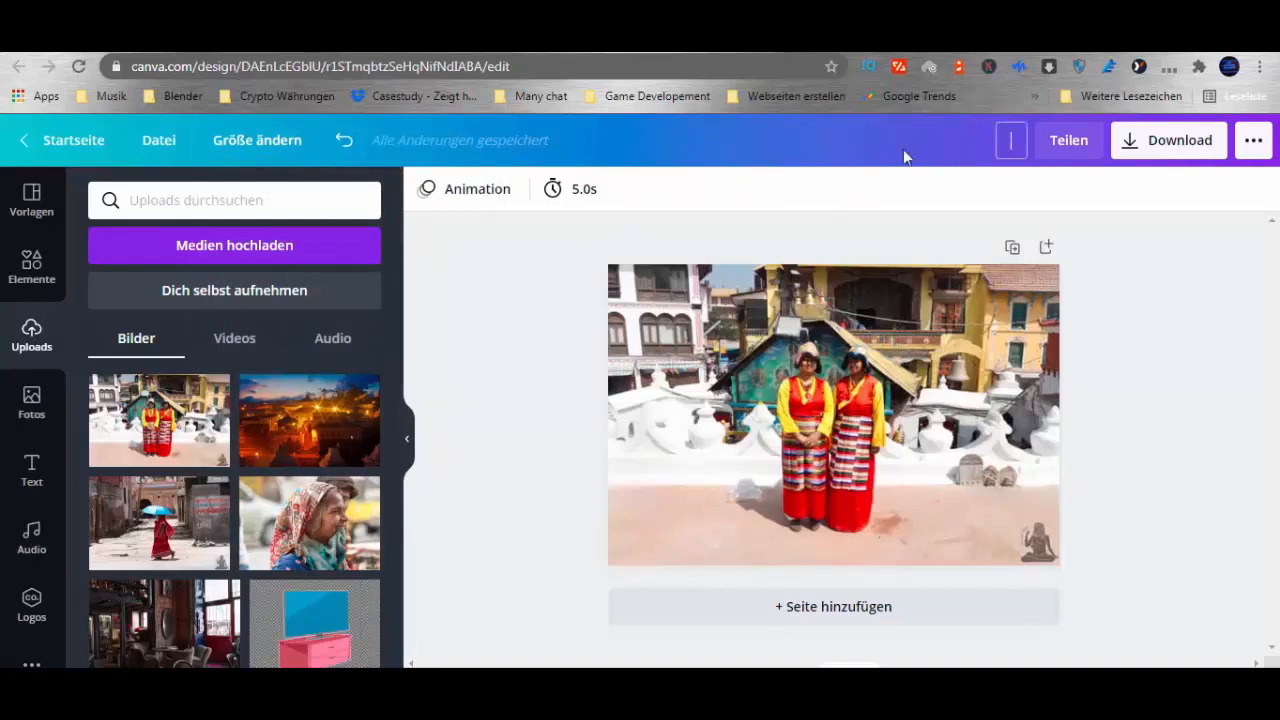
text(Rayo)
click(1130, 144)
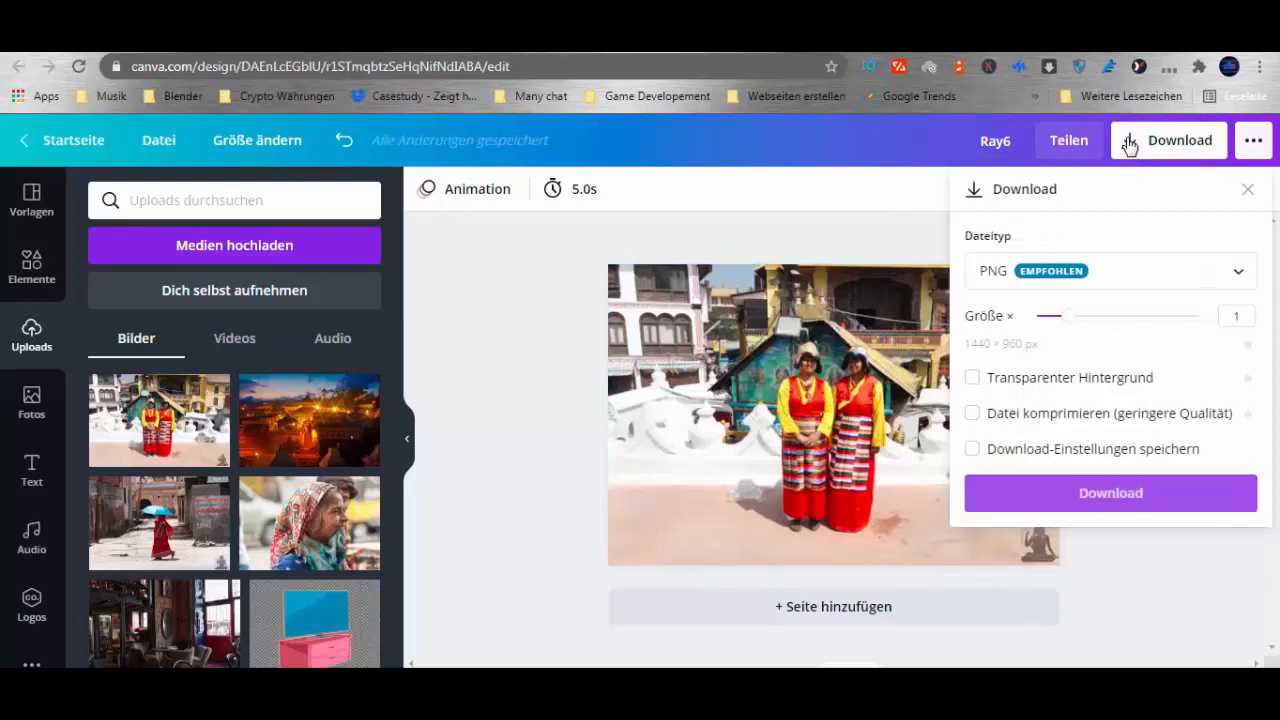
click(1006, 280)
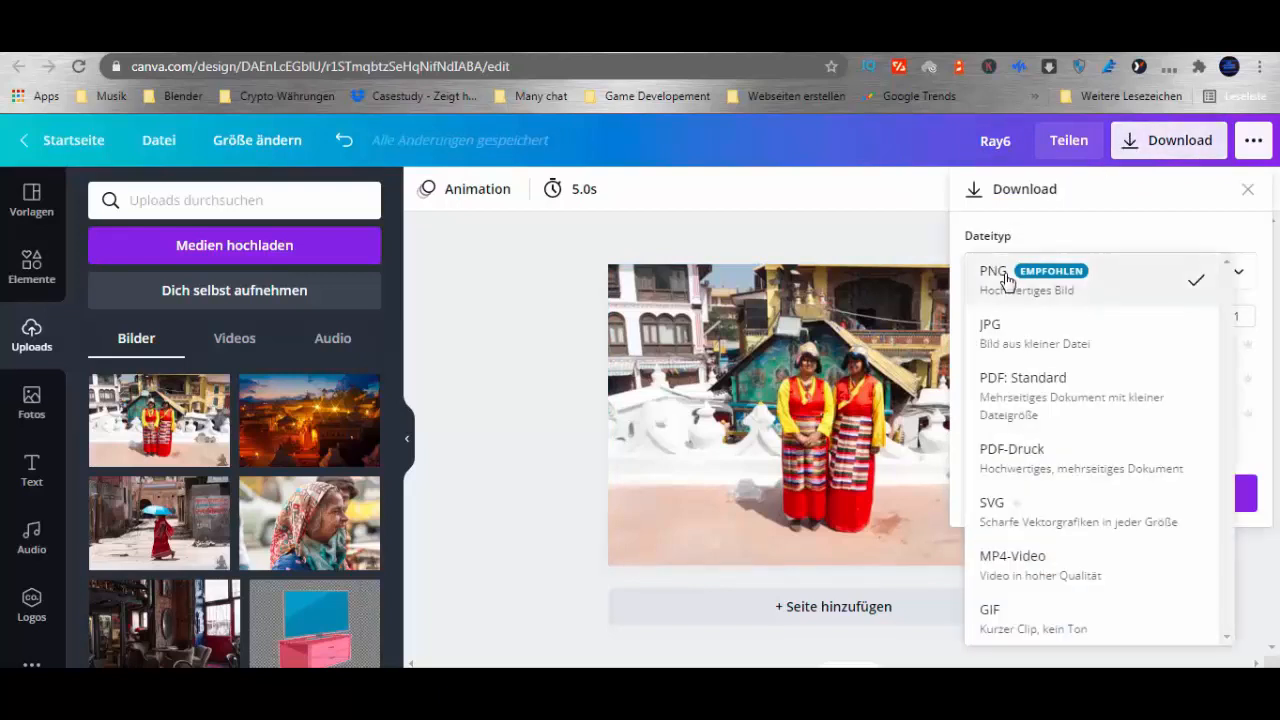
click(1016, 333)
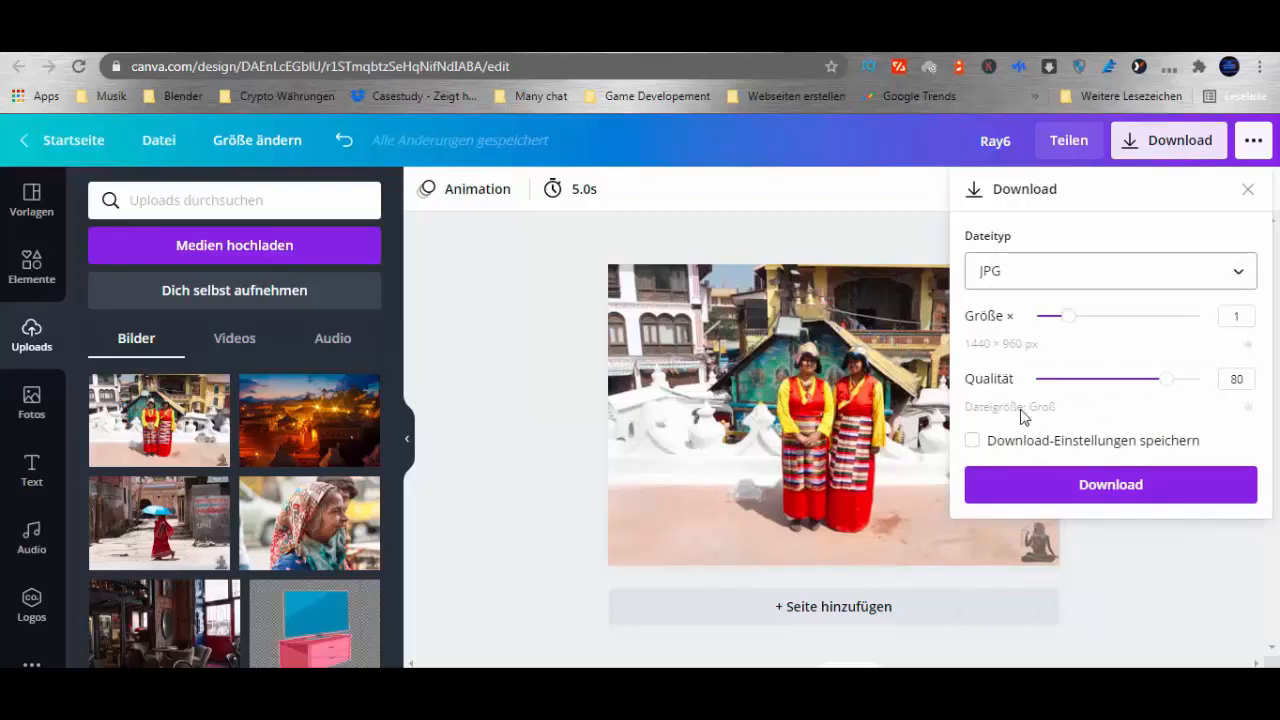
click(1072, 489)
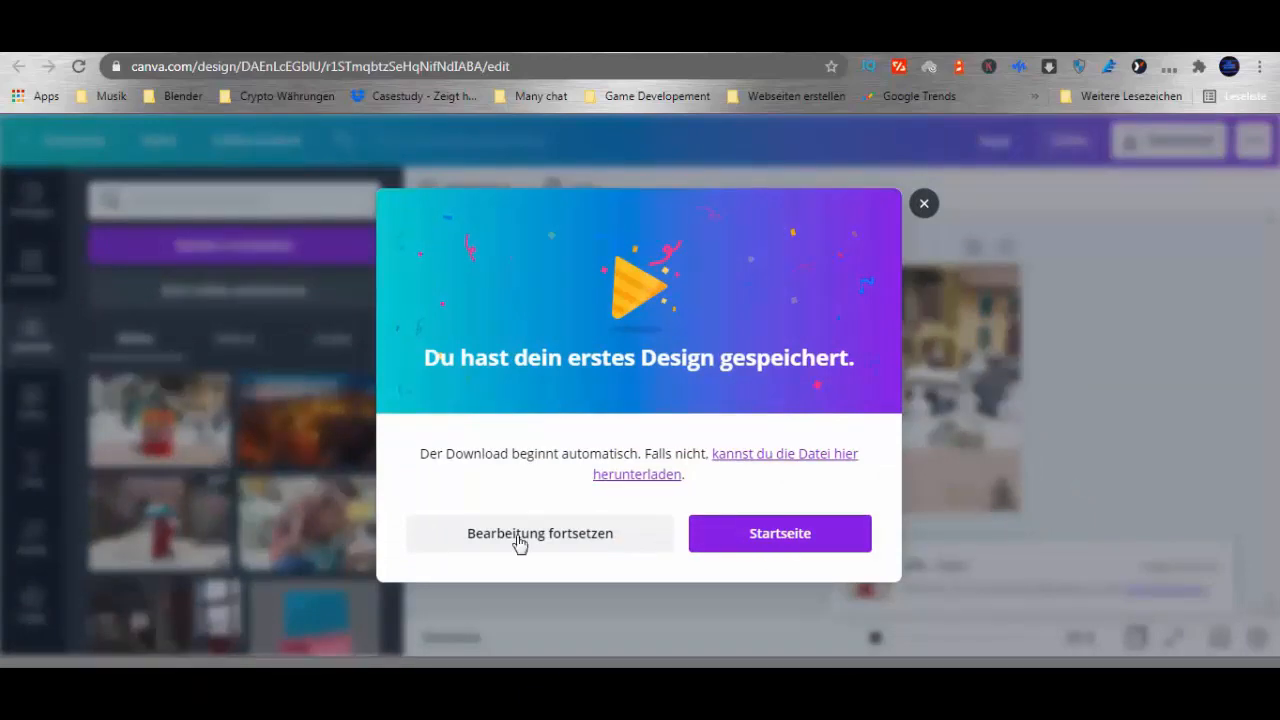
Step: Show the downloaded Ray6 file in its folder and move it to the desktop below the Bild5 image
right_click(190, 664)
click(243, 634)
double_click(250, 697)
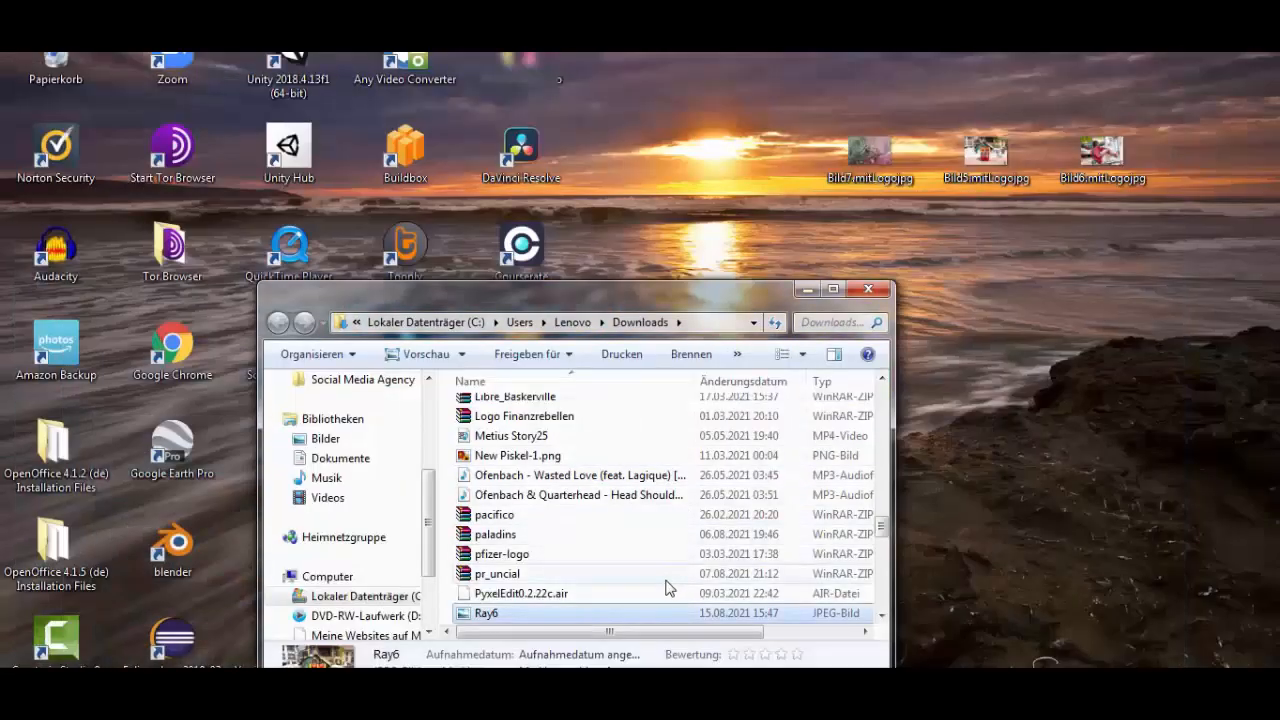
drag(659, 616, 1055, 340)
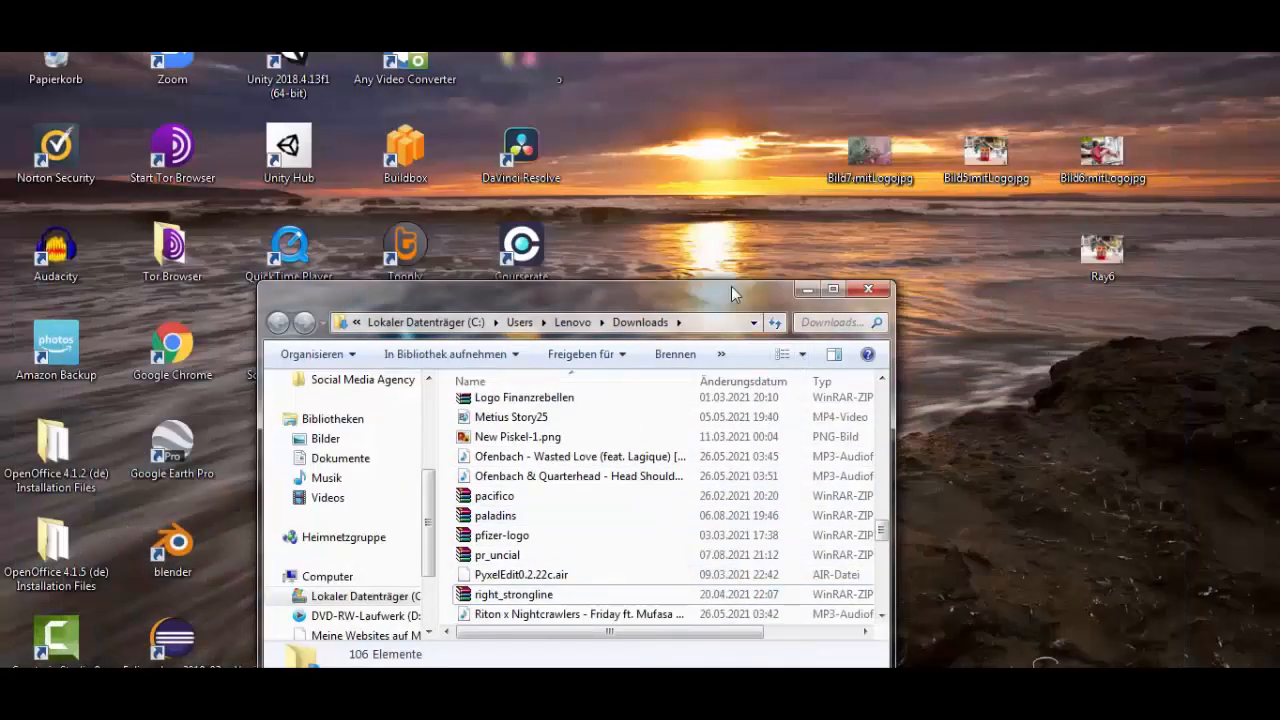
drag(749, 302, 522, 142)
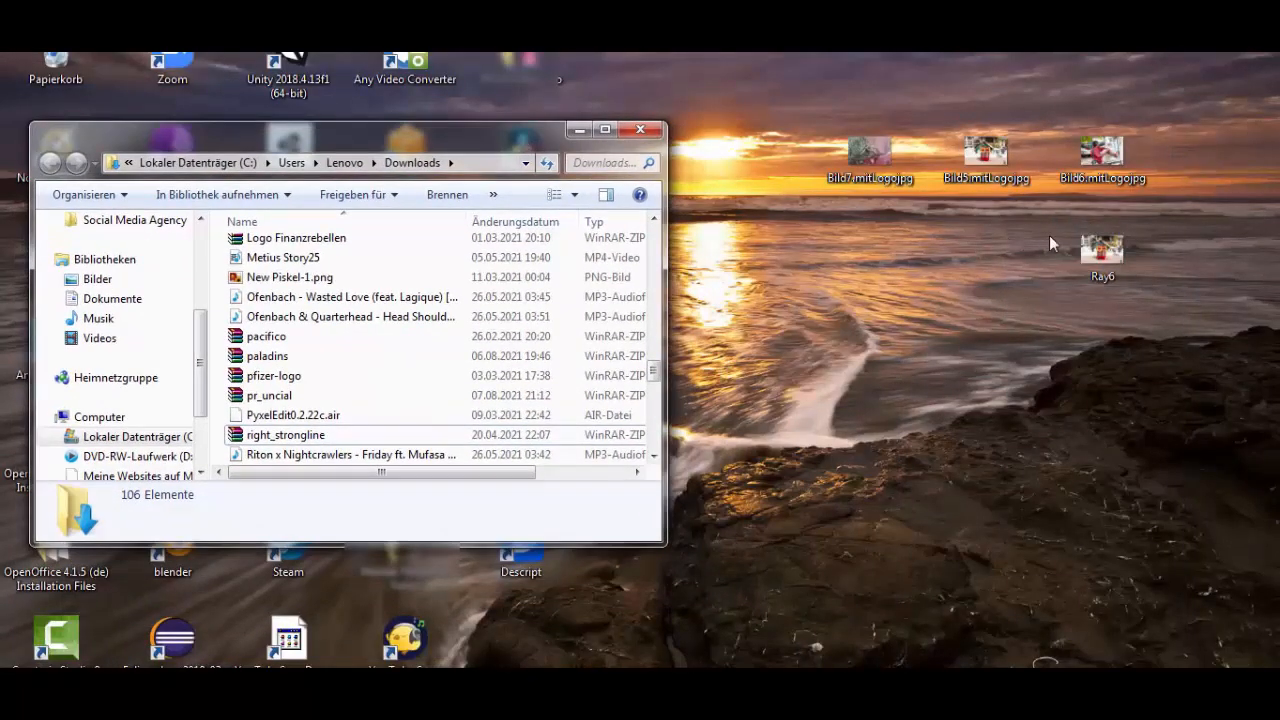
drag(1095, 252, 980, 258)
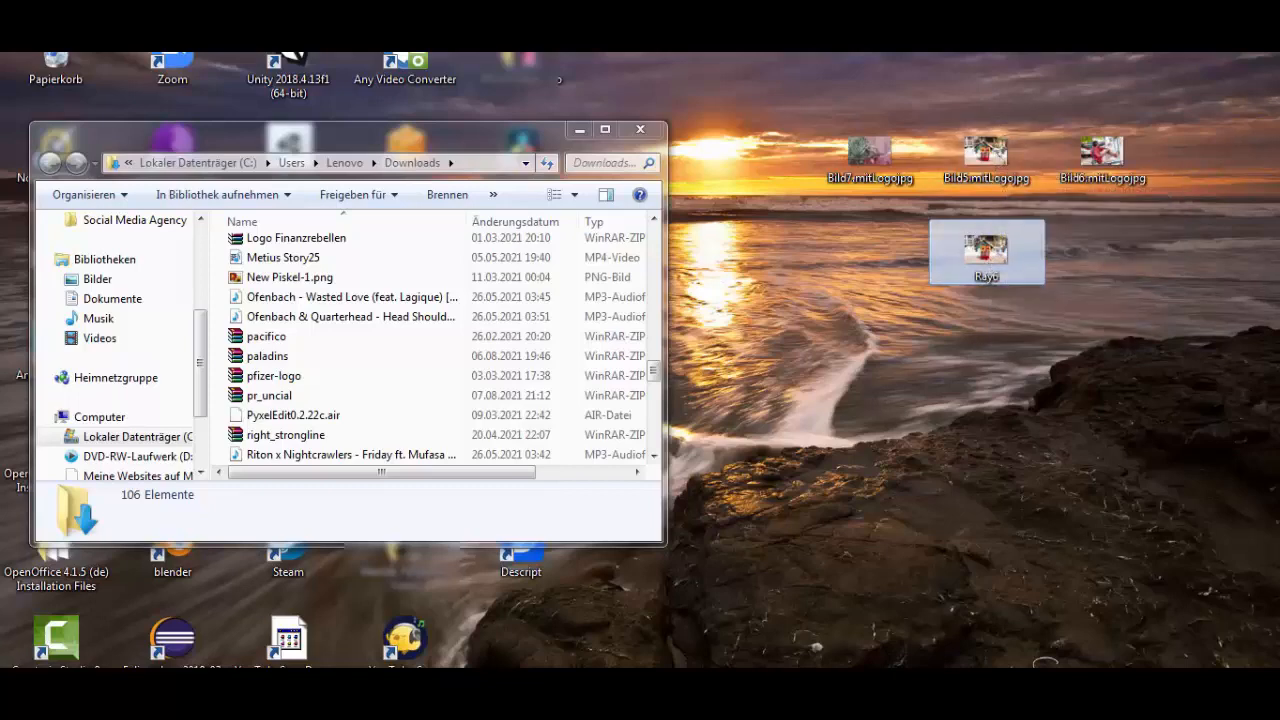
Step: Switch back to the browser and open tinypng.com in a new tab
click(161, 698)
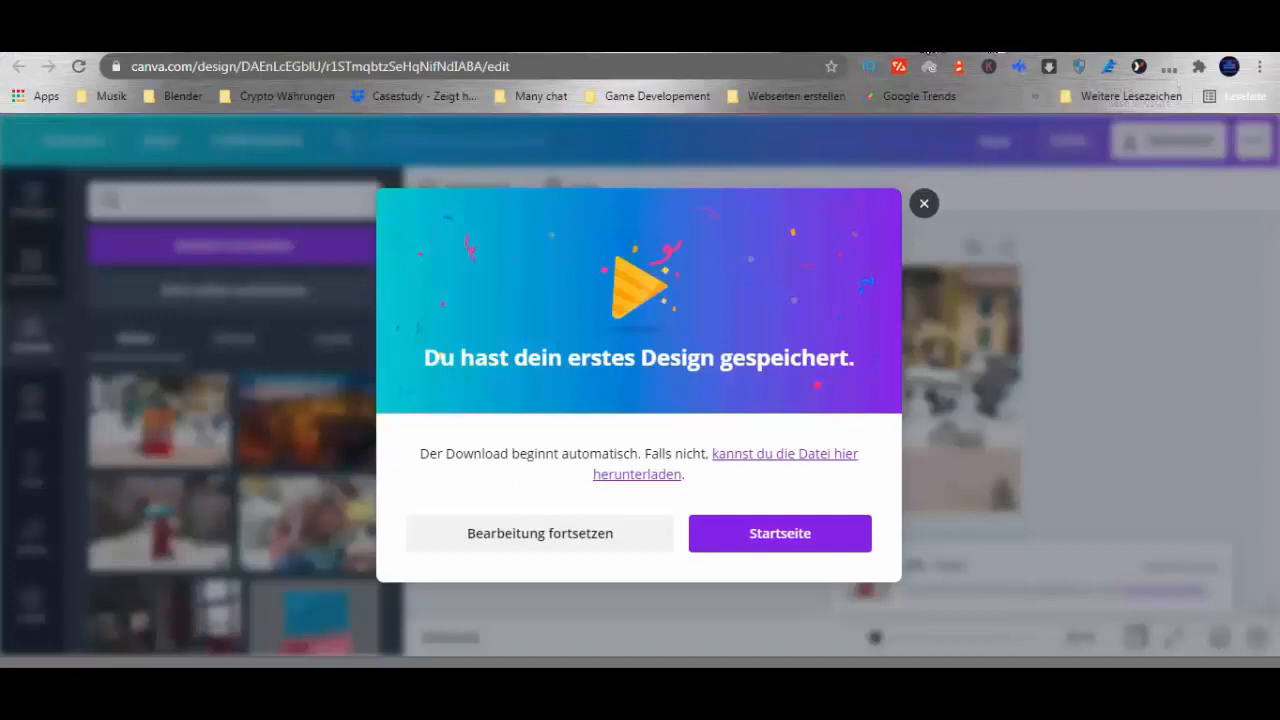
key(ctrl+t)
click(759, 68)
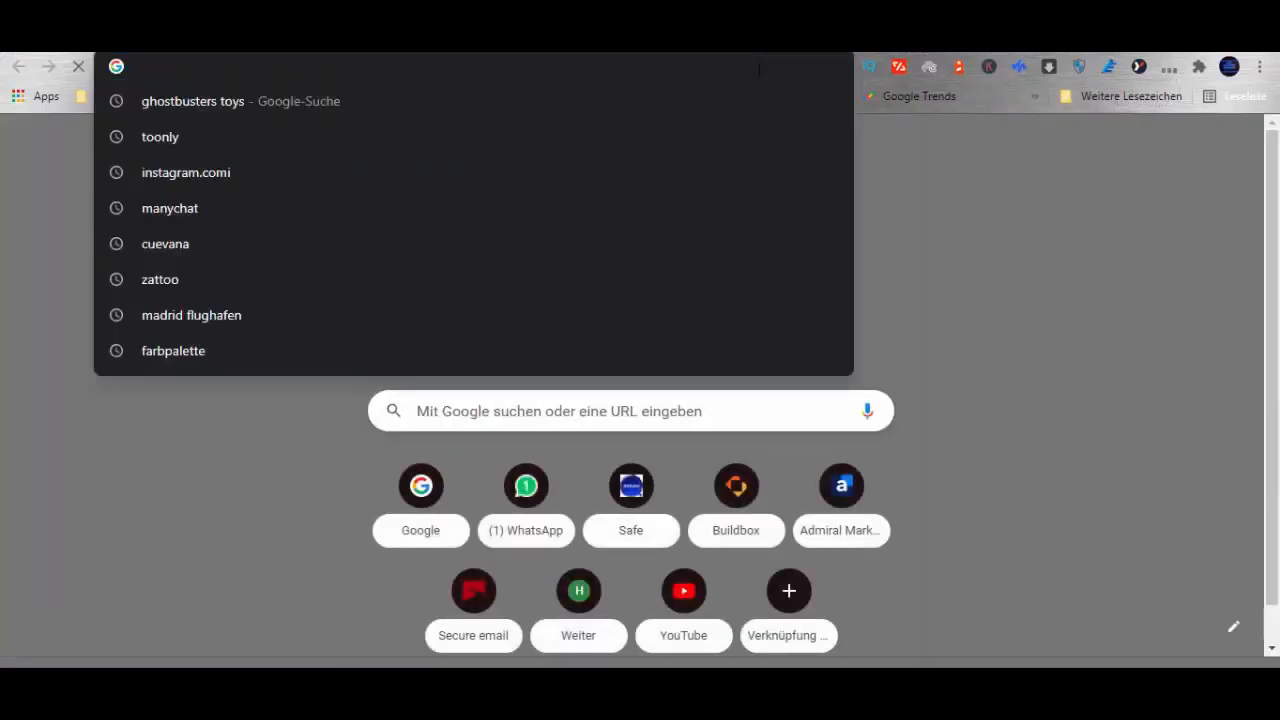
text(tziny)
key(BackSpace)
key(BackSpace)
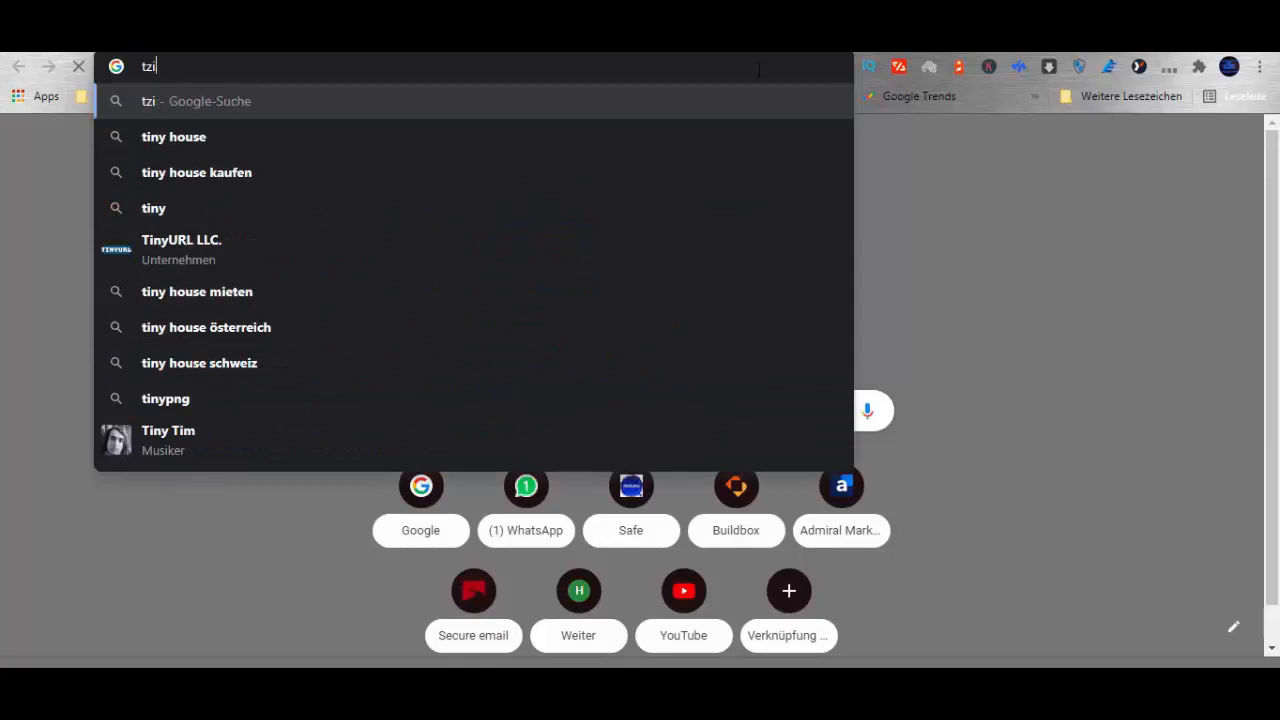
key(BackSpace)
key(BackSpace)
text(inypng.com)
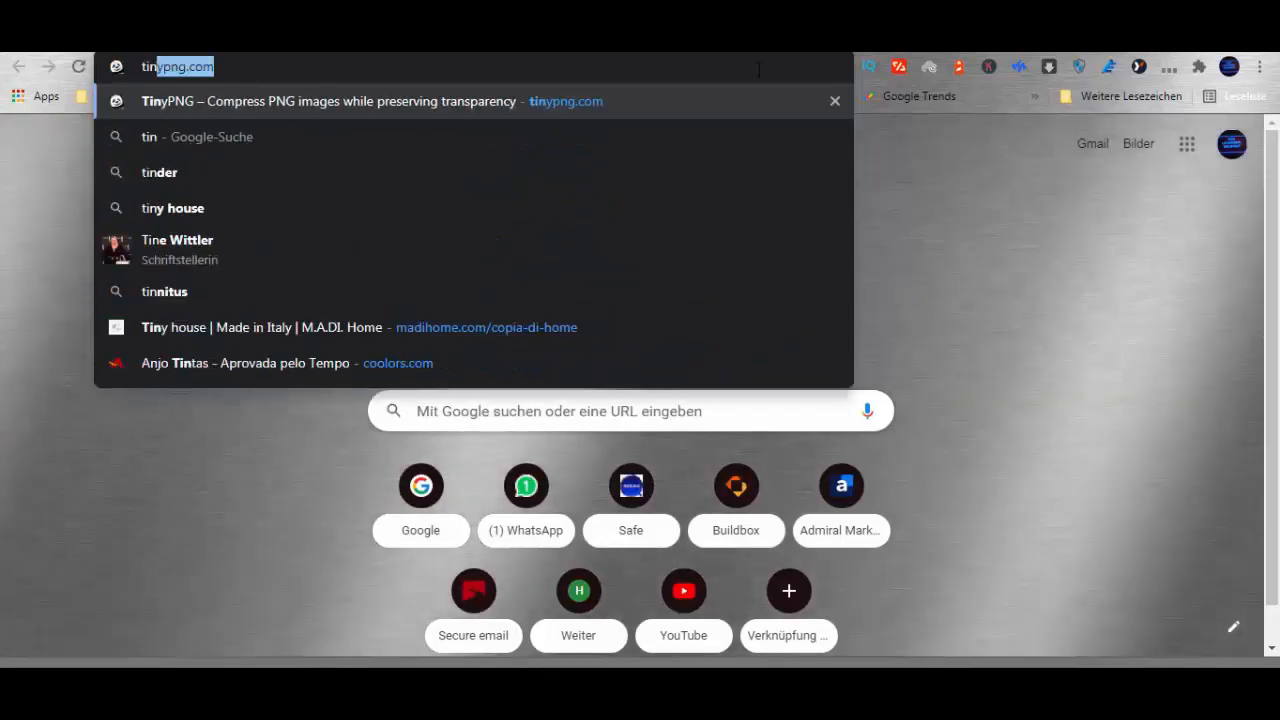
click(485, 102)
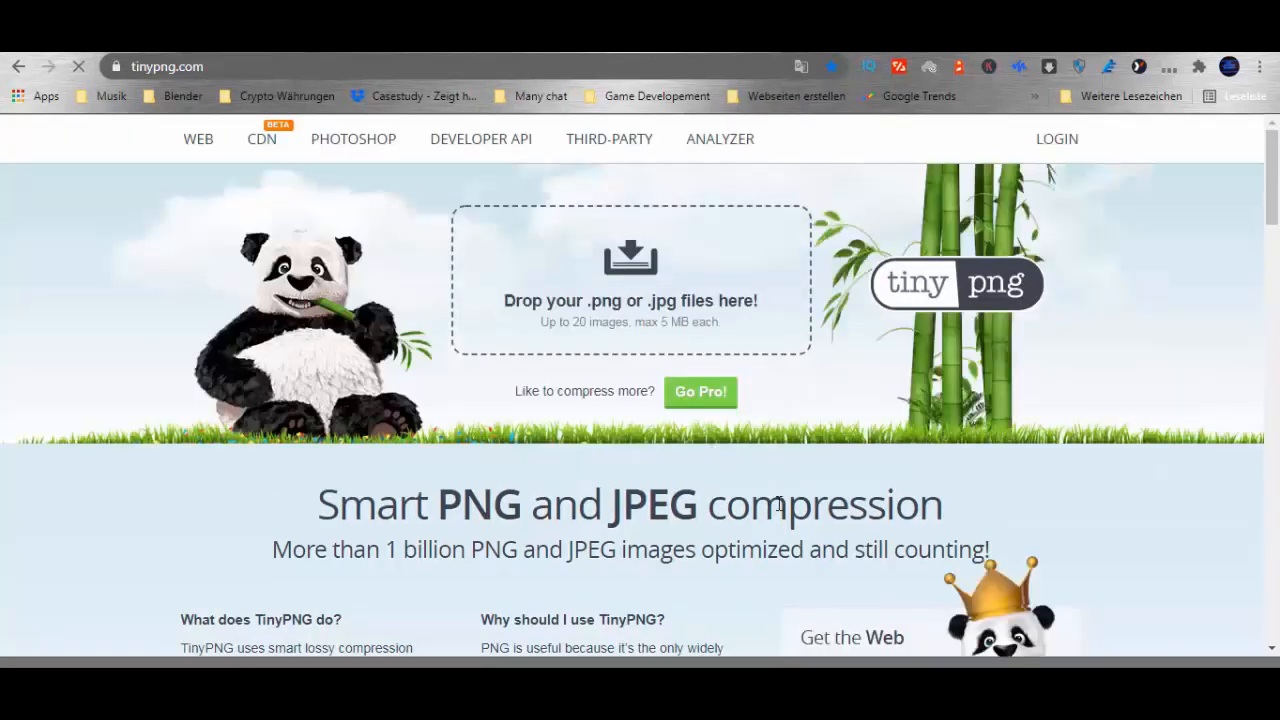
Step: Upload the Ray6 image from the desktop to TinyPNG for compression
drag(1065, 20, 448, 56)
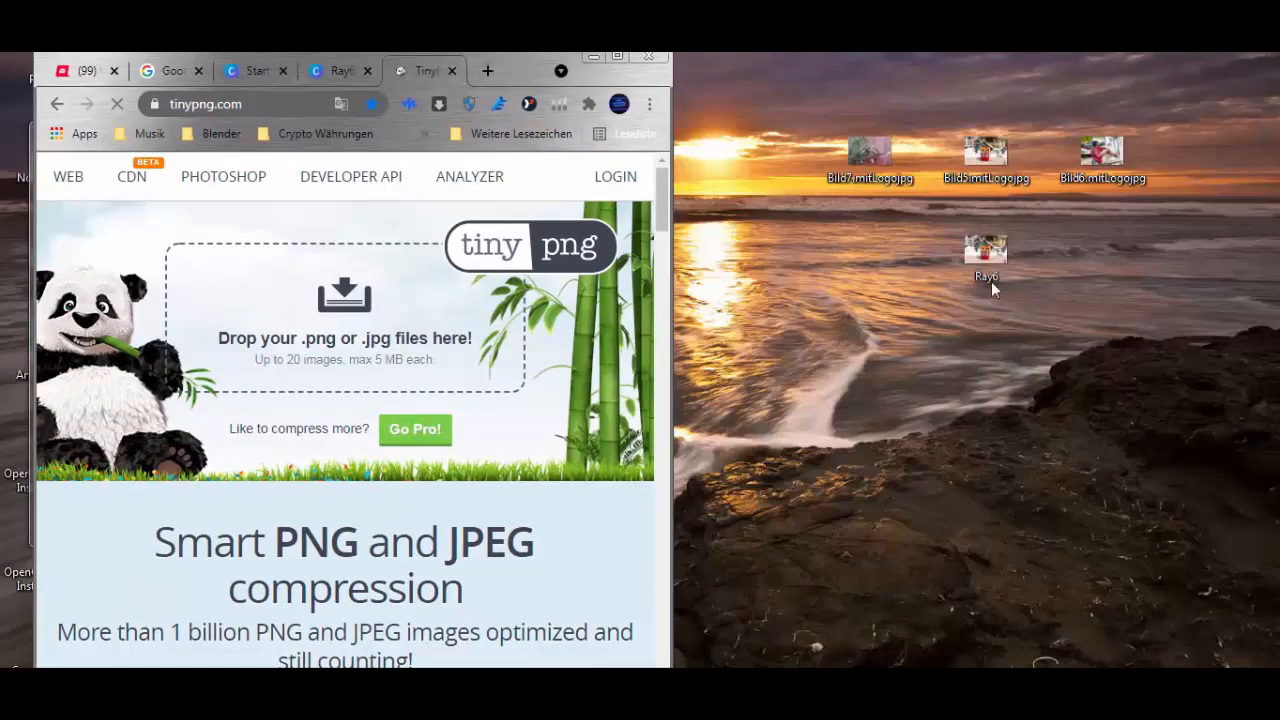
drag(989, 266, 340, 318)
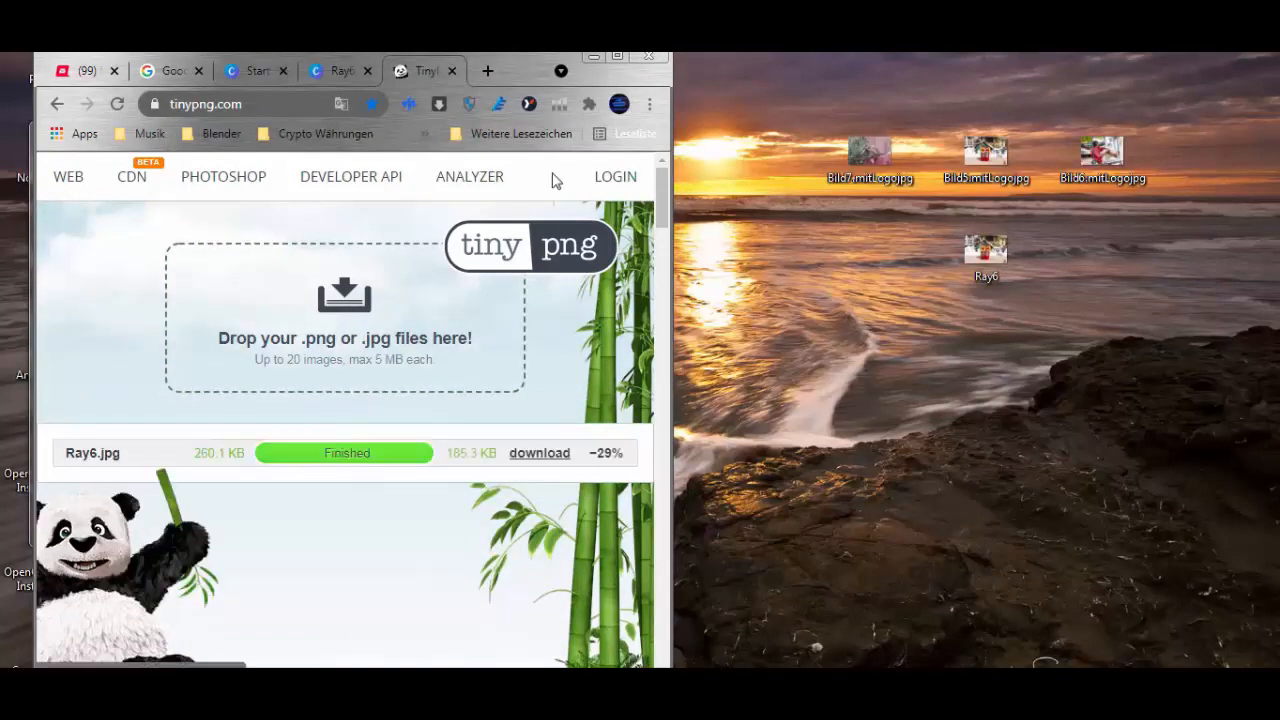
click(617, 56)
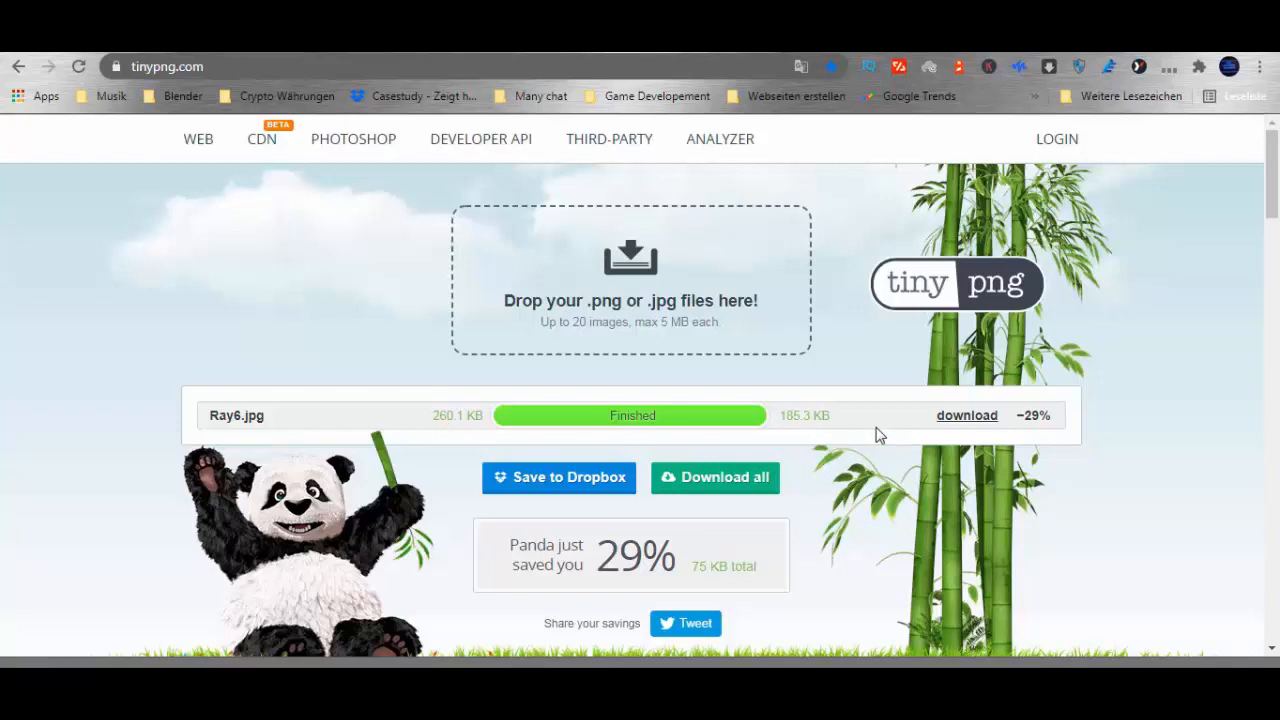
Step: Download the compressed Ray6.jpg and show it in the Downloads folder
click(958, 424)
right_click(200, 665)
click(235, 618)
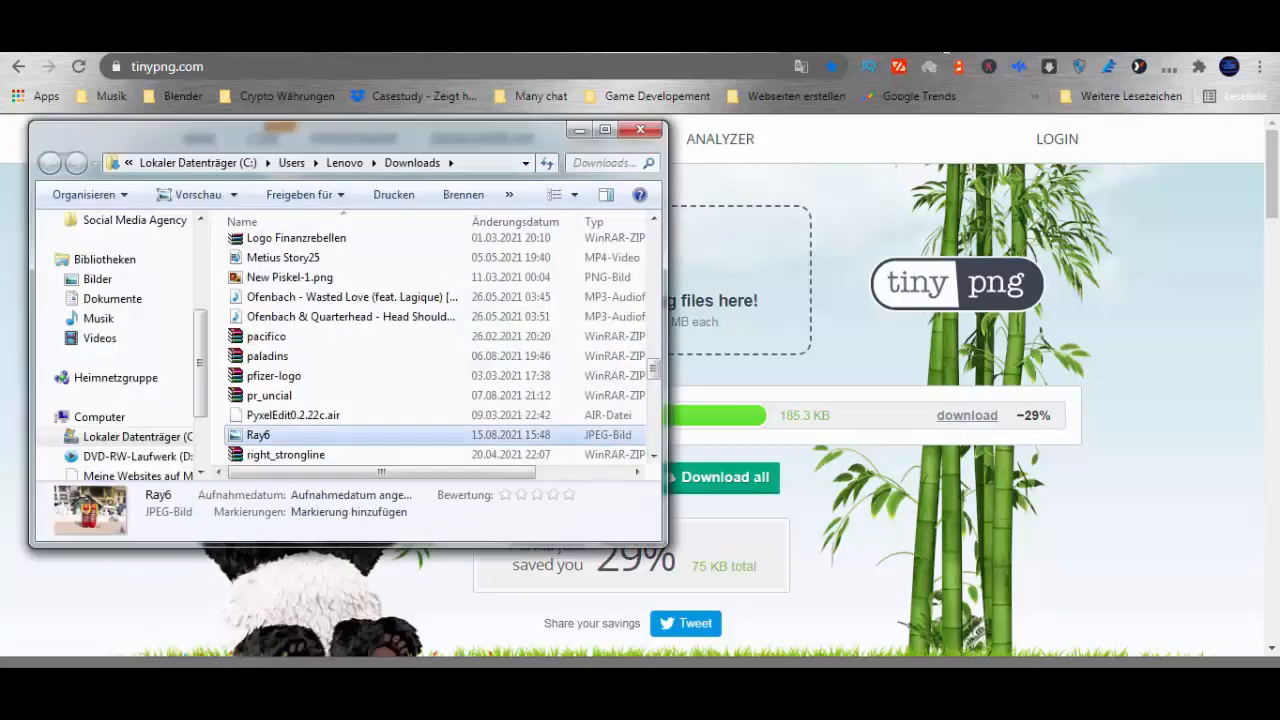
Step: Move the compressed Ray6 from Downloads to the desktop, replacing the uncompressed copy, and place it below the Bild5 image
drag(943, 46, 418, 77)
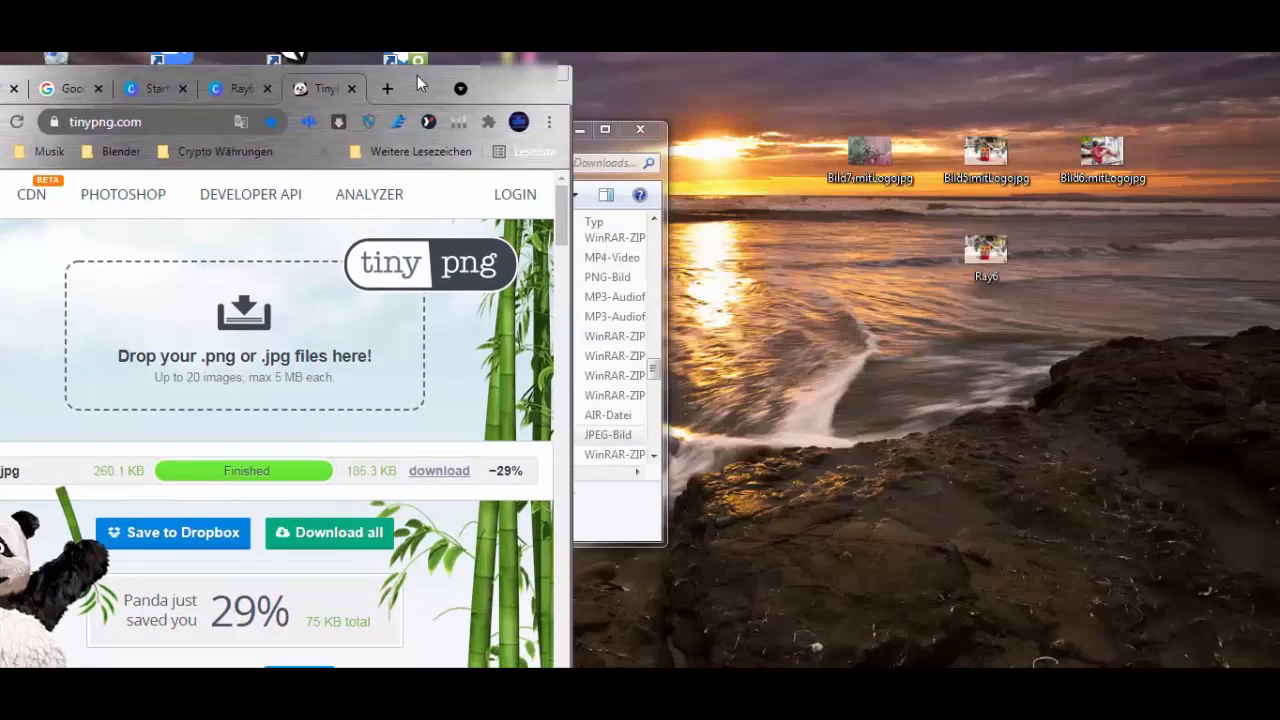
click(583, 158)
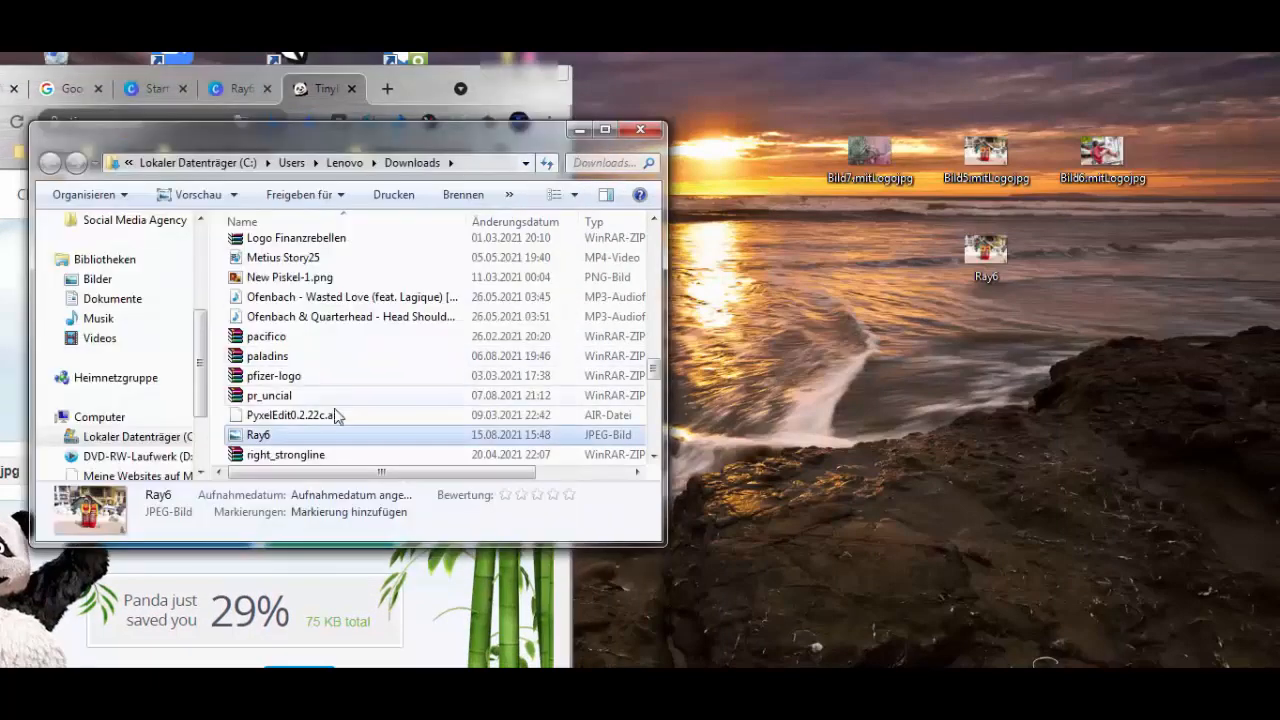
drag(300, 437, 980, 390)
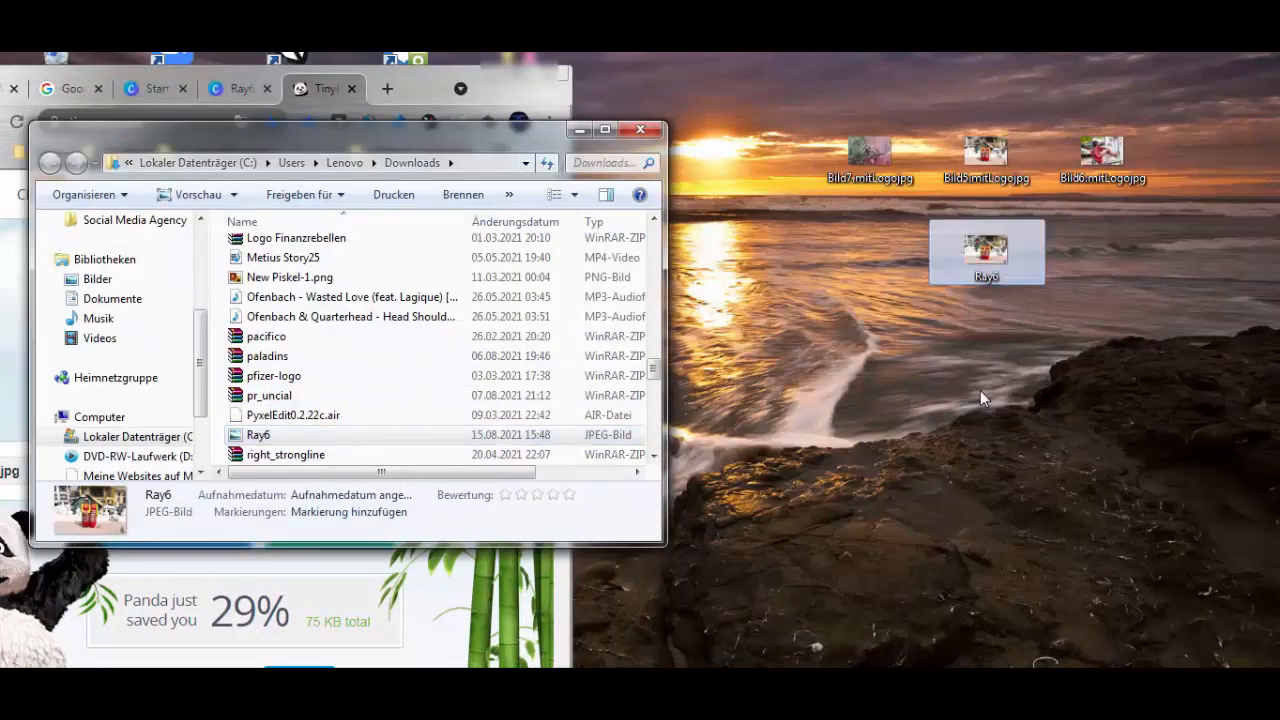
click(588, 265)
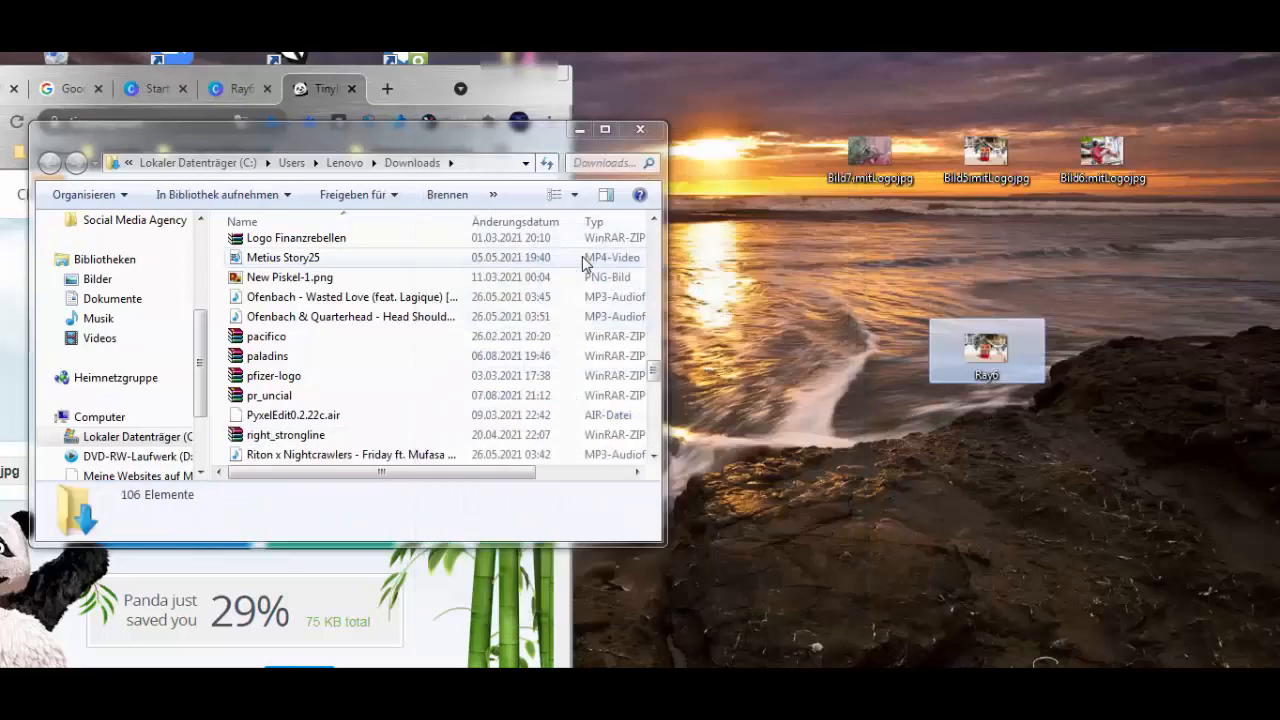
drag(996, 230, 994, 234)
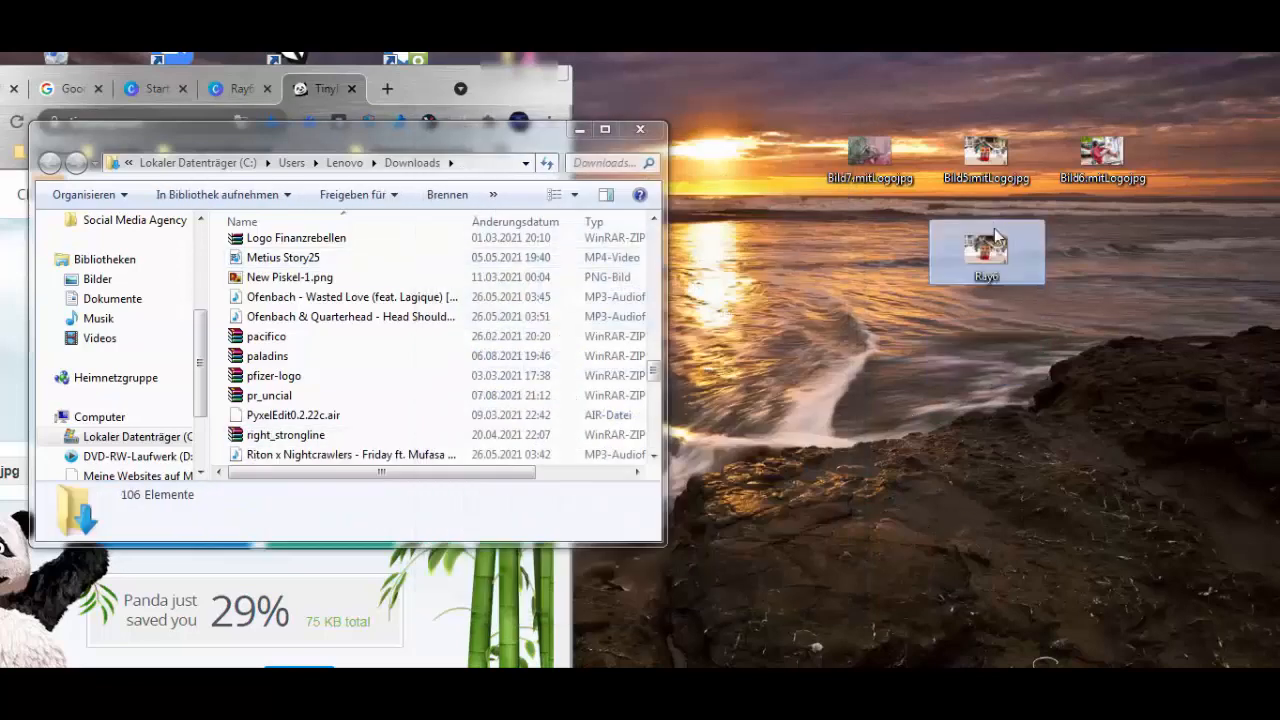